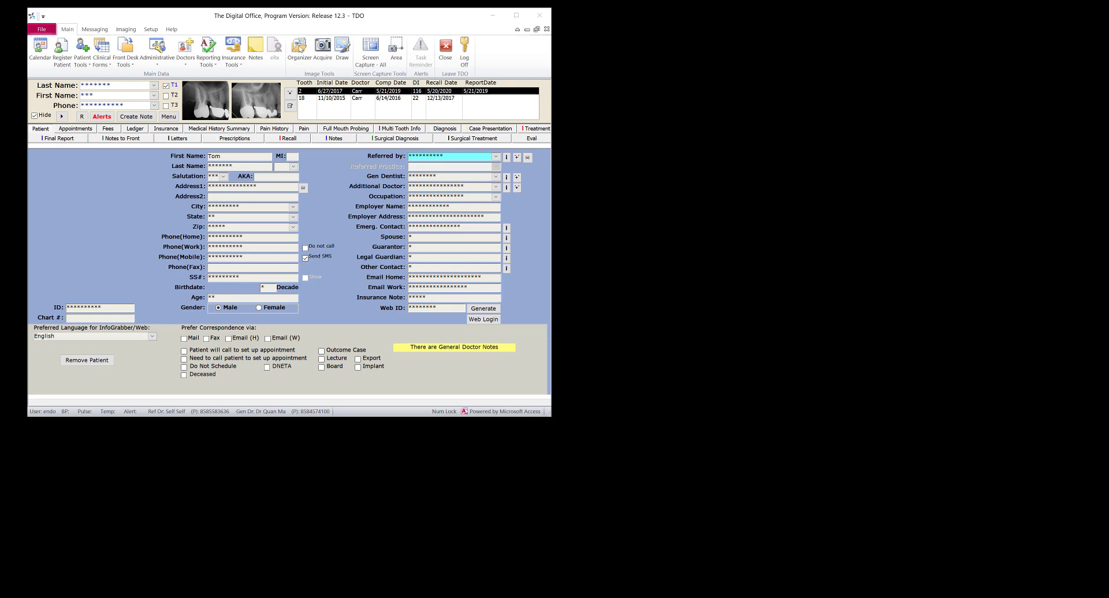
Step: Open the patient's image organizer, preview the Pre-op1 image and sort the tooth 2 images by User Defined order
click(301, 49)
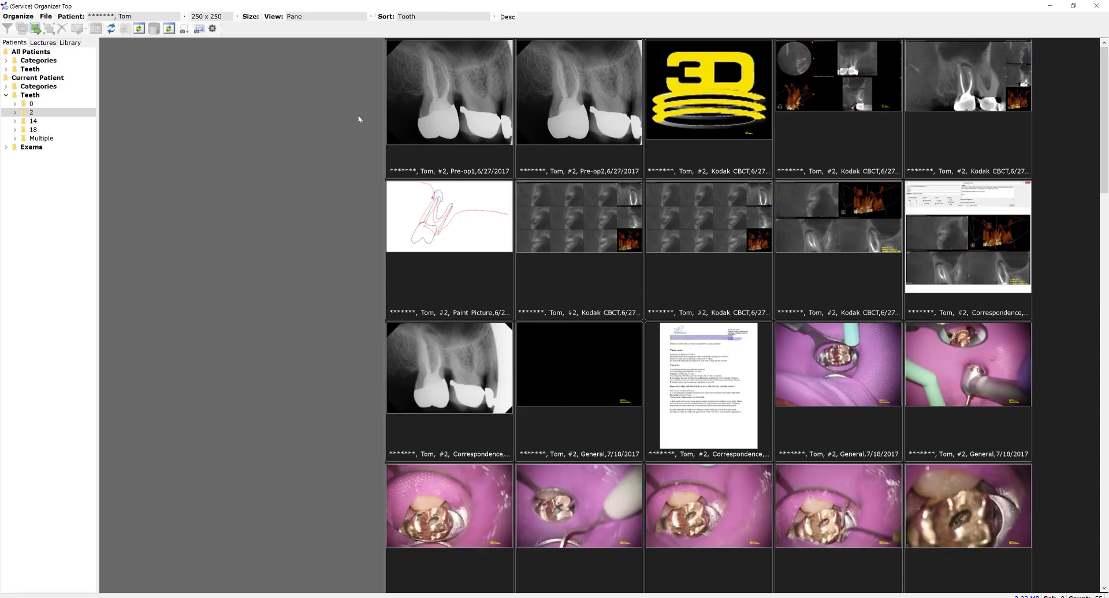
click(451, 92)
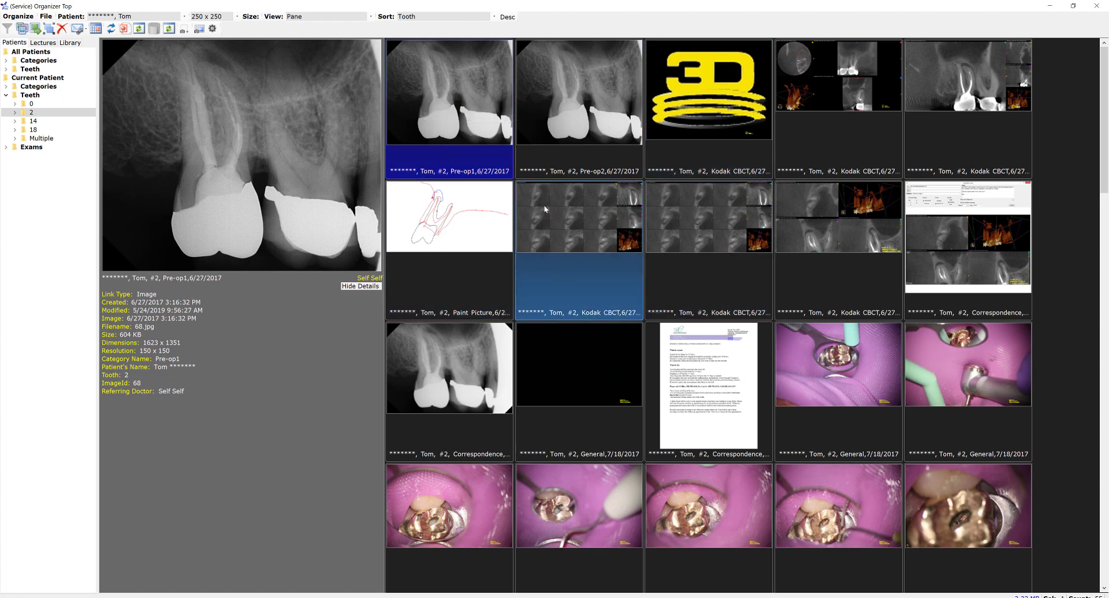
click(494, 17)
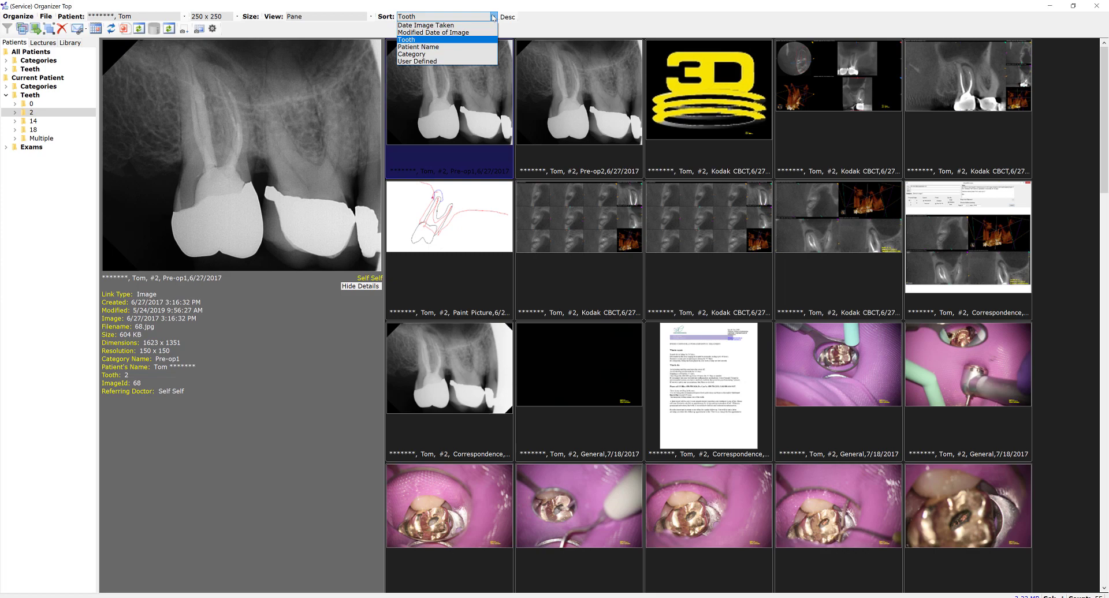
click(428, 61)
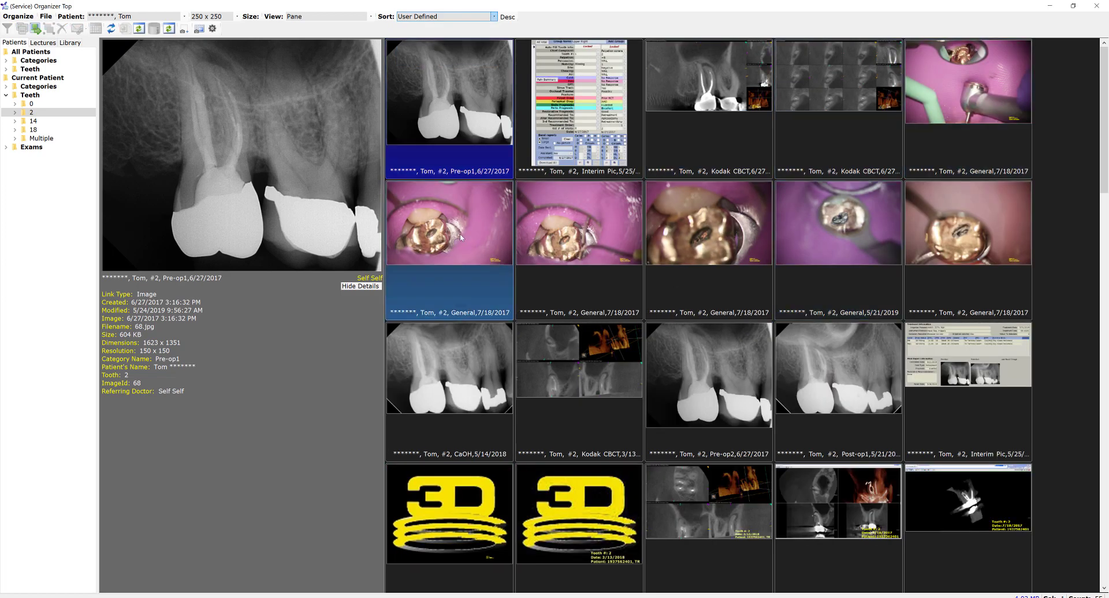
Step: Select the first three rows of tooth 2 images, from Pre-op1 through Interim Pic, and send them to an email collage
click(458, 123)
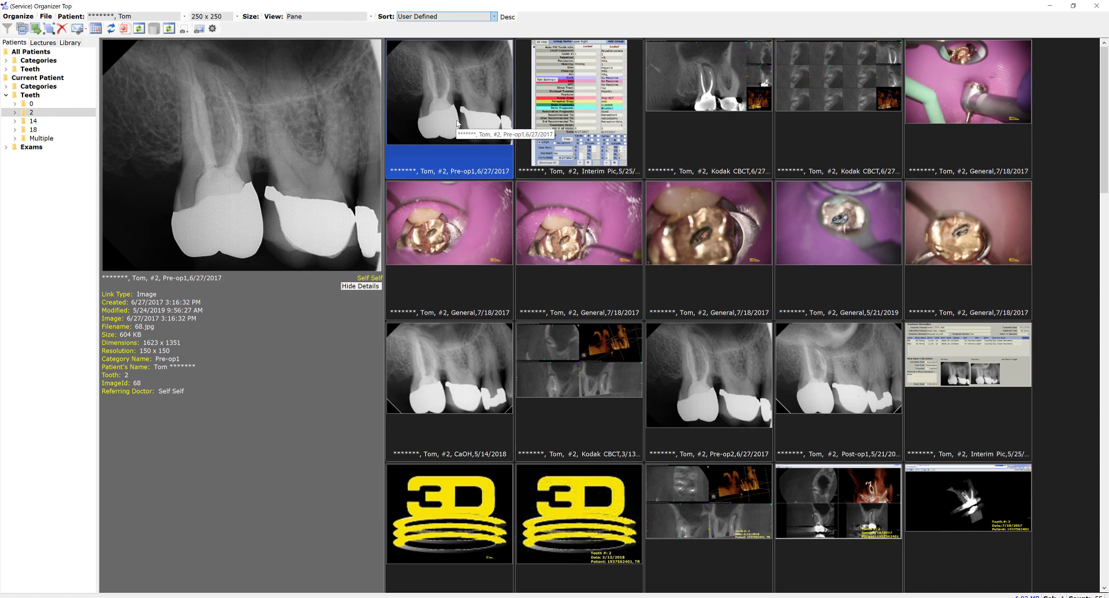
shift+click(953, 430)
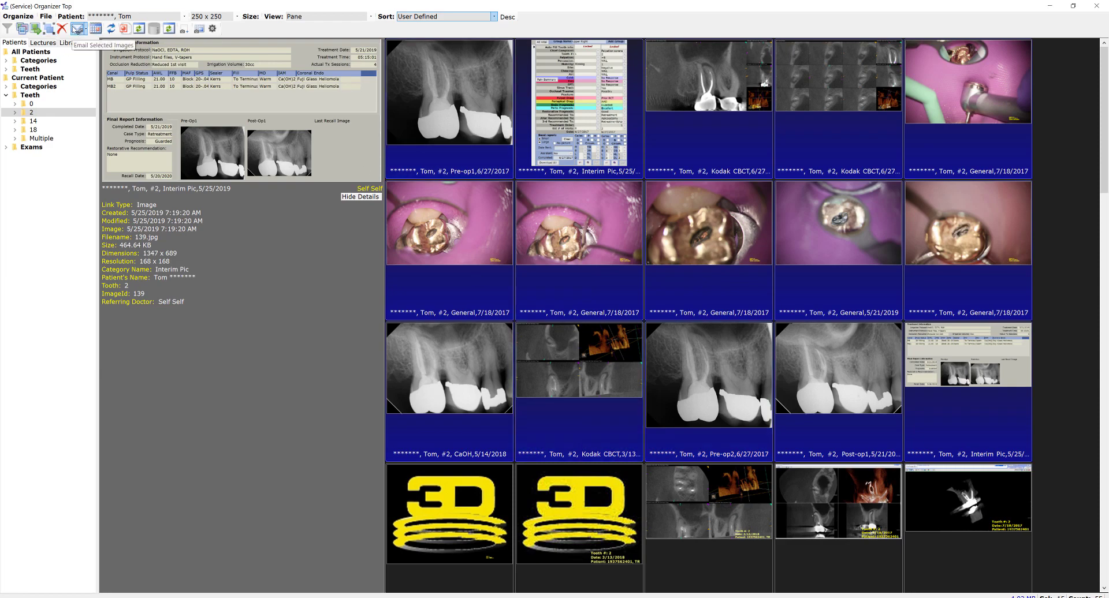
click(77, 29)
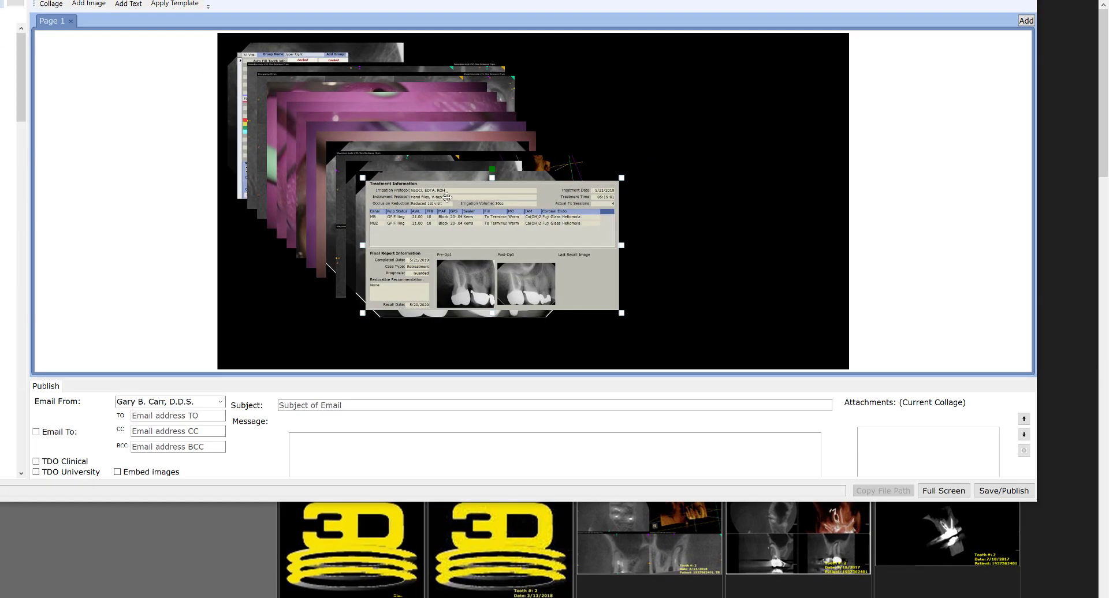
Step: Lay out the collage with the Two Vertical template, applied to the rest of the pages
click(176, 5)
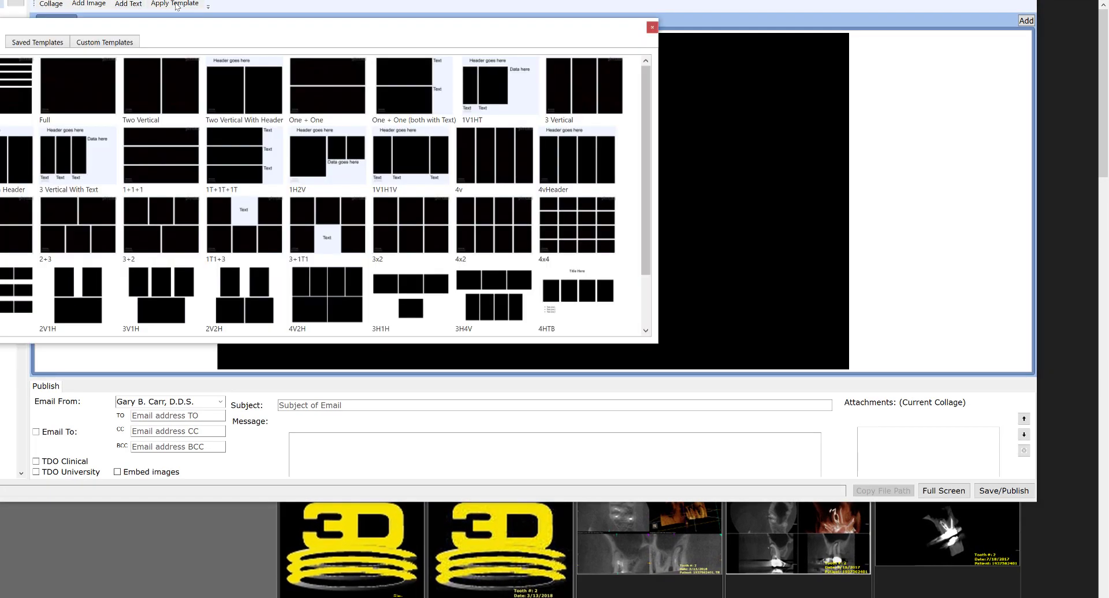
click(166, 85)
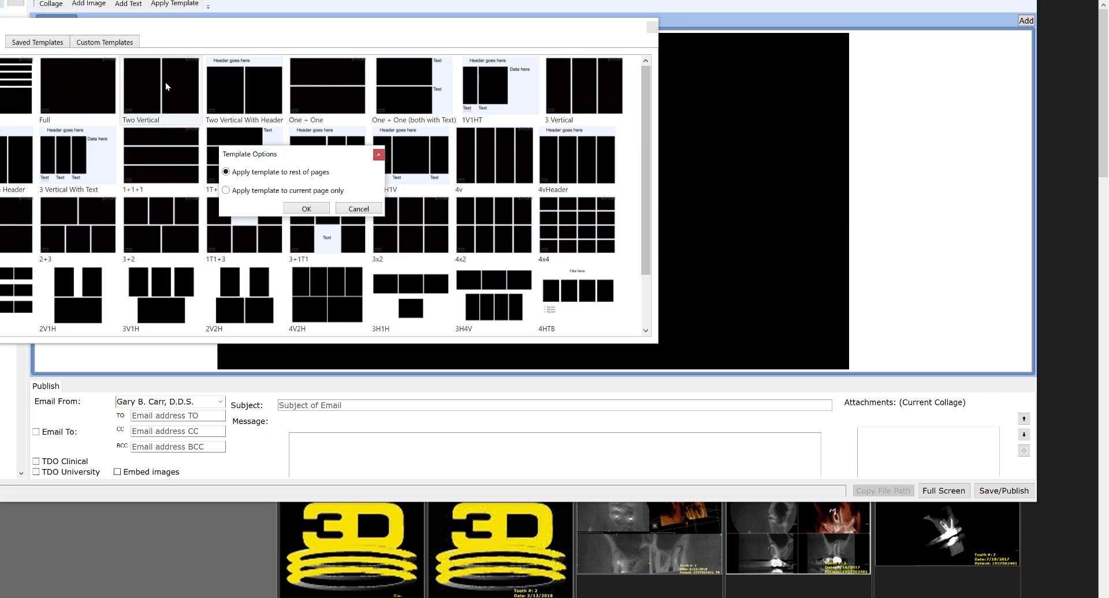
click(306, 212)
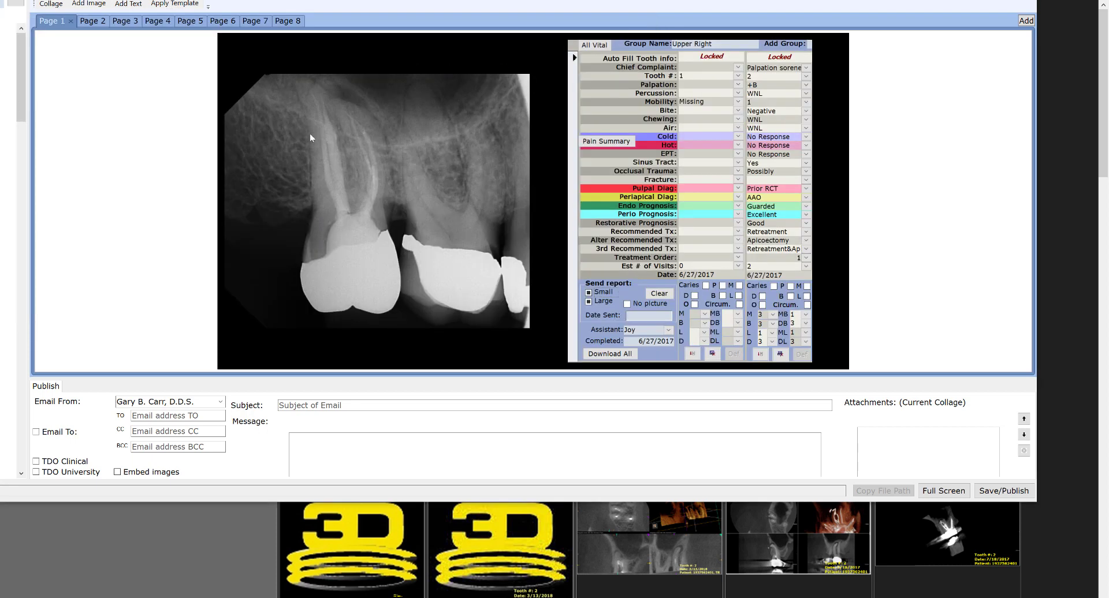
Step: Review page 2 and apply the 3x2 template from page 3 to the rest of the pages
click(92, 22)
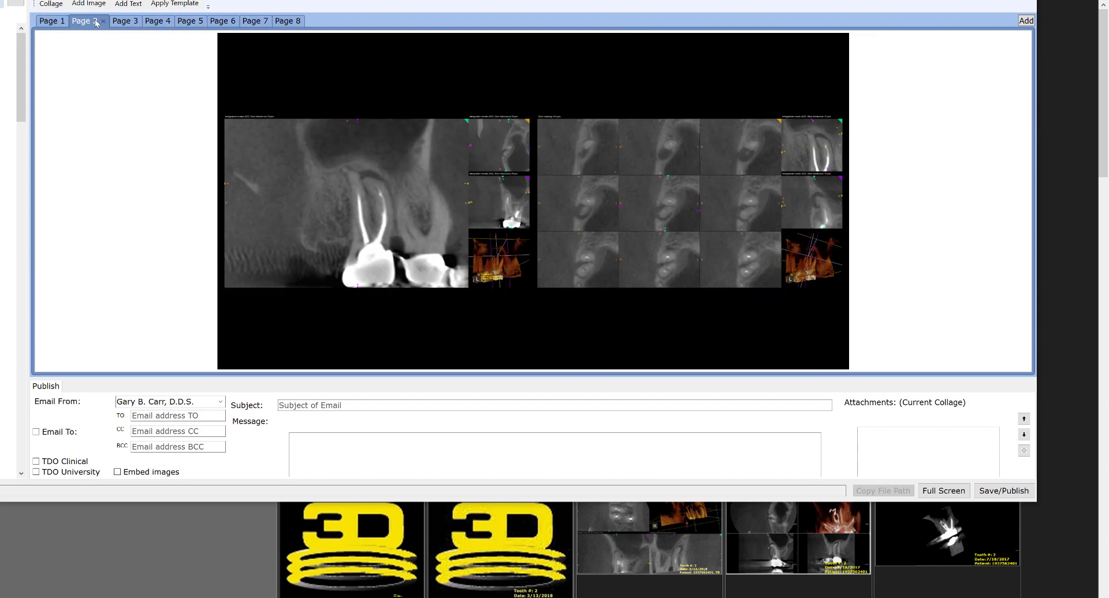
click(122, 23)
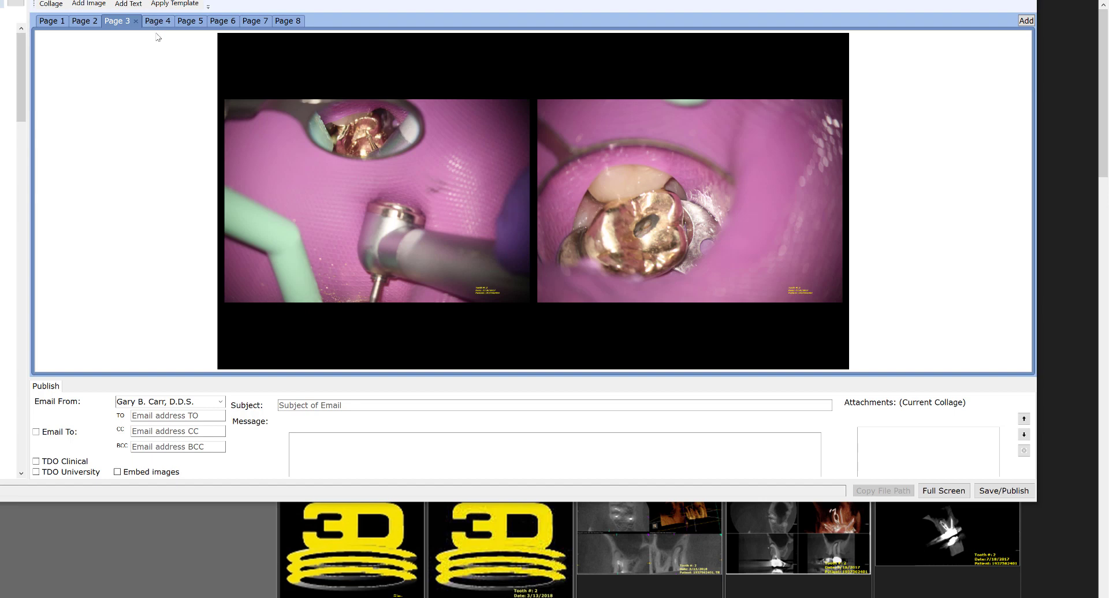
click(159, 4)
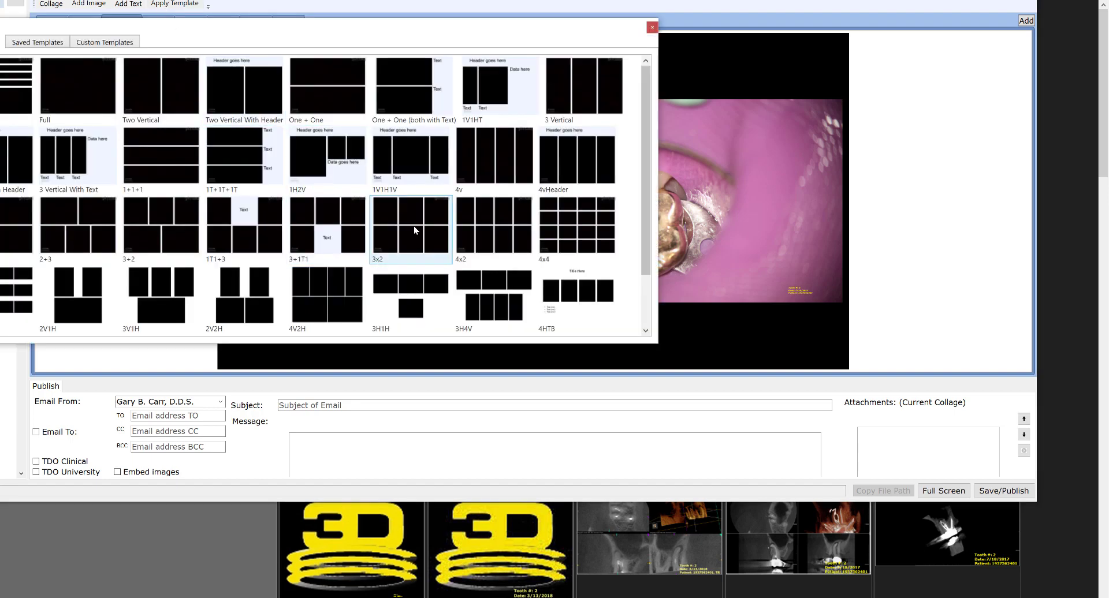
click(430, 228)
click(313, 210)
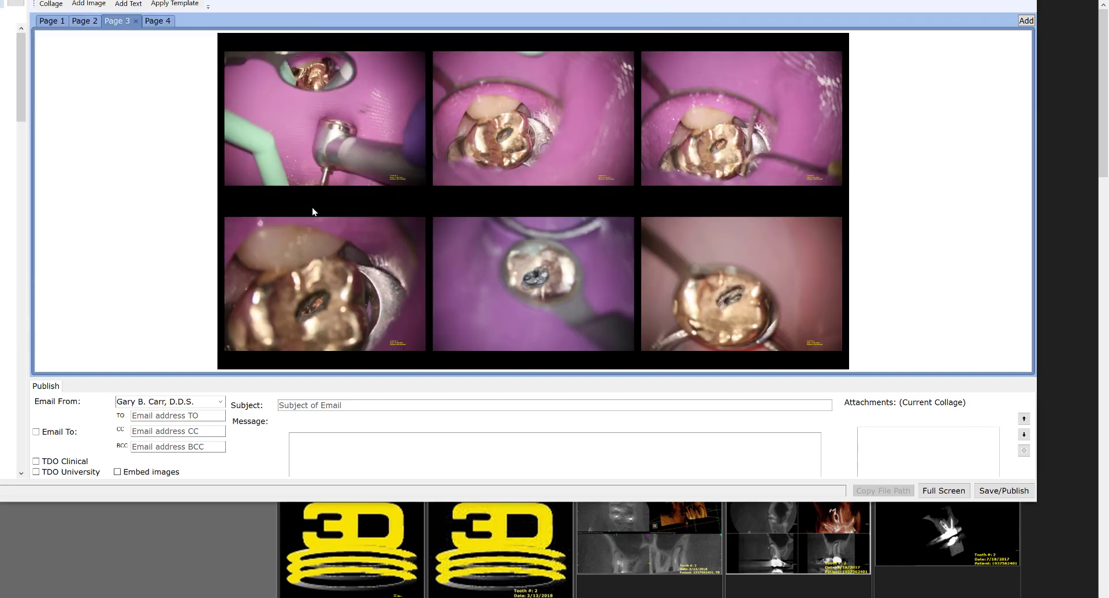
Step: Apply the Two Vertical template from page 4 to the rest of the pages
click(160, 25)
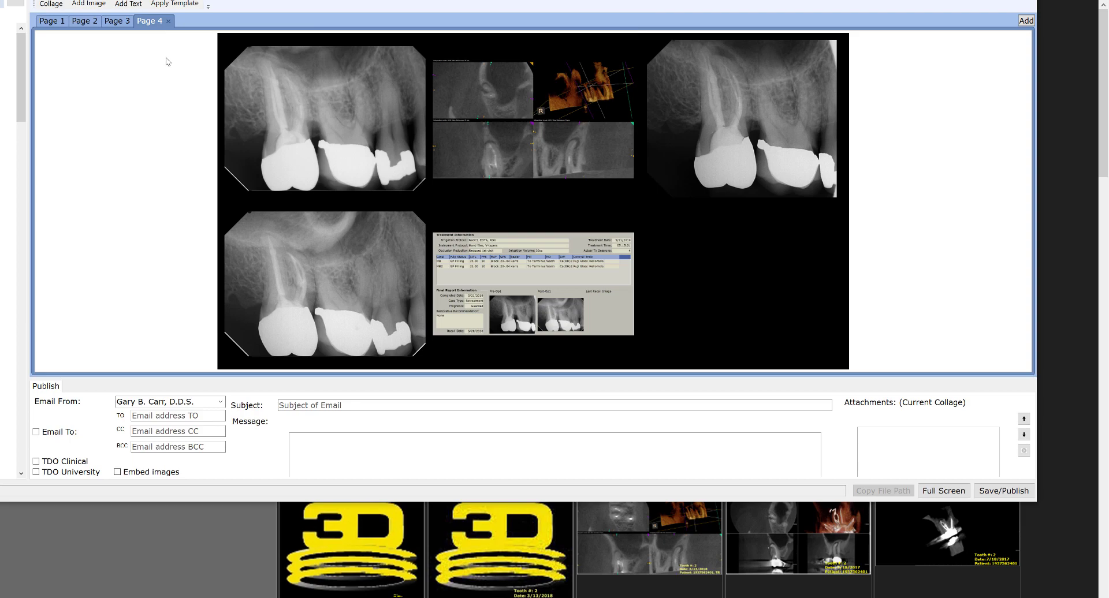
click(184, 6)
click(159, 104)
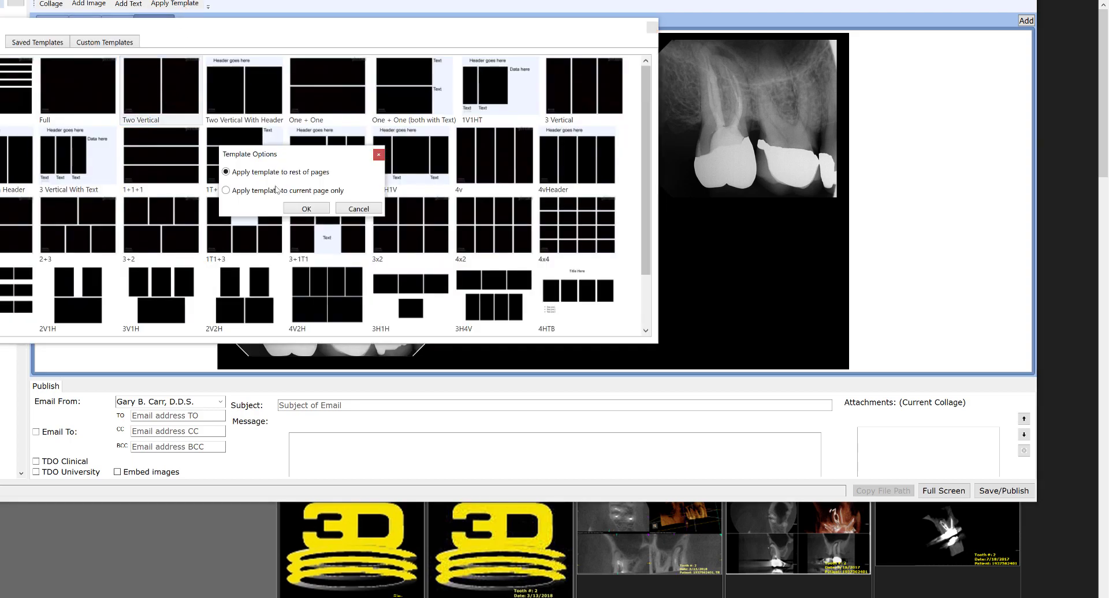
click(315, 210)
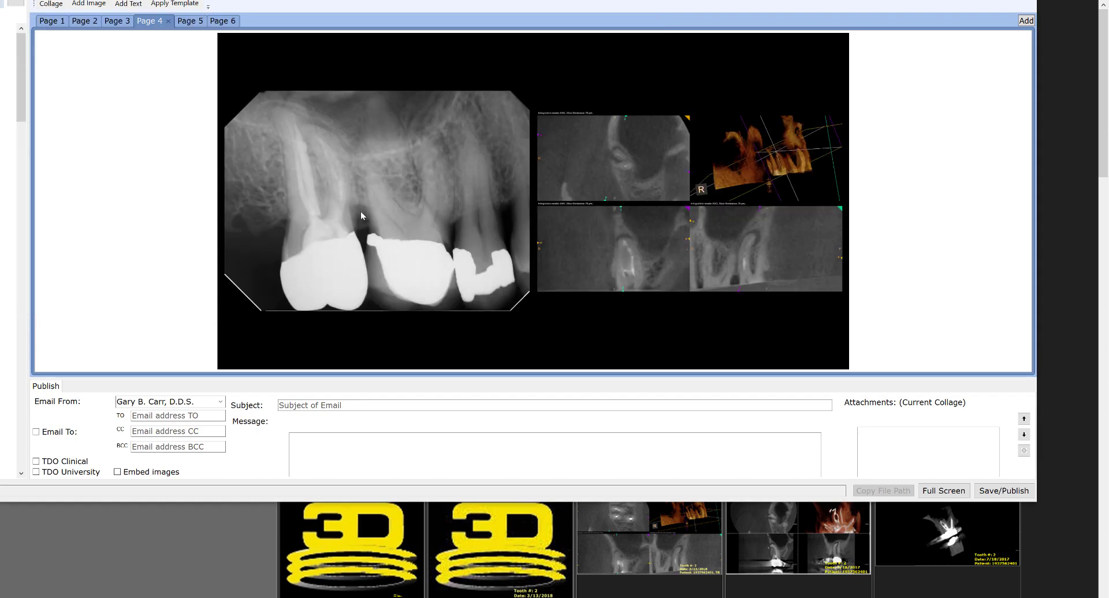
Step: Check page 5 and apply the Full template to page 6 so the treatment report fills the page
click(194, 26)
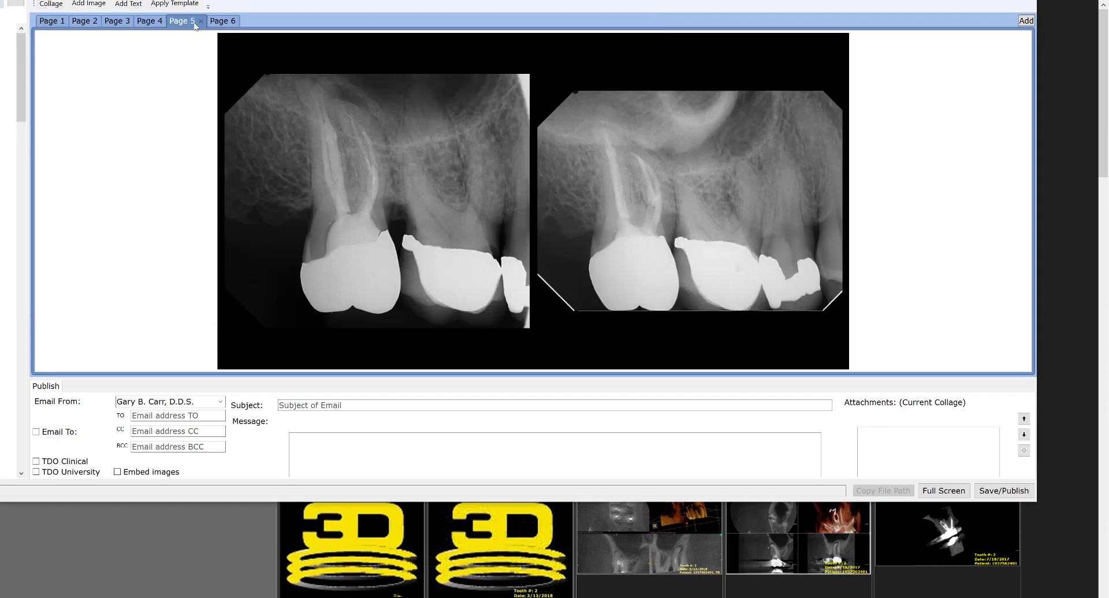
click(224, 22)
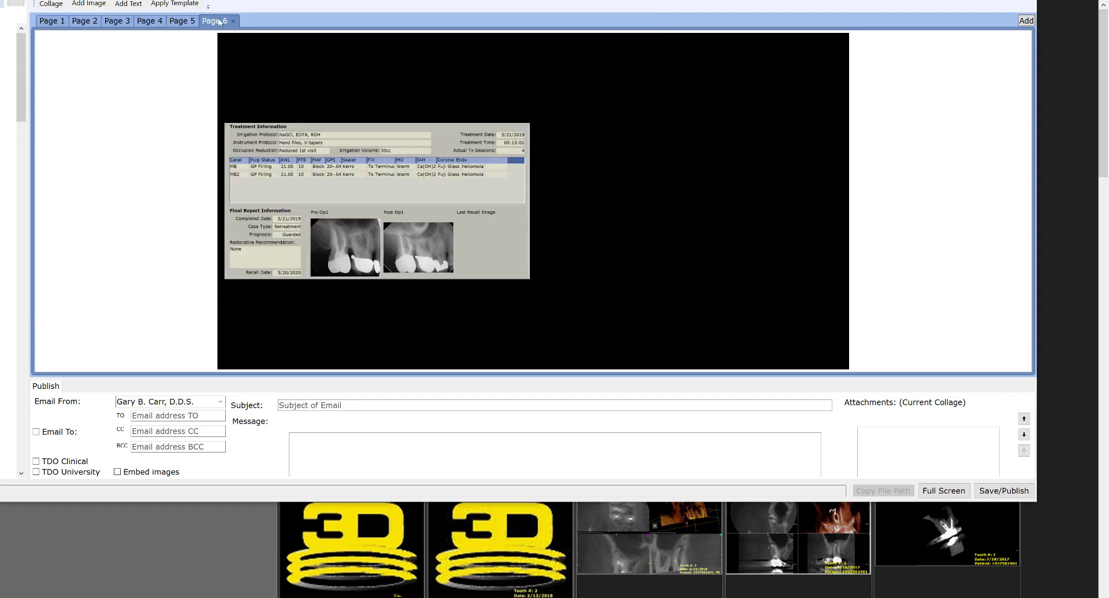
click(184, 5)
click(81, 83)
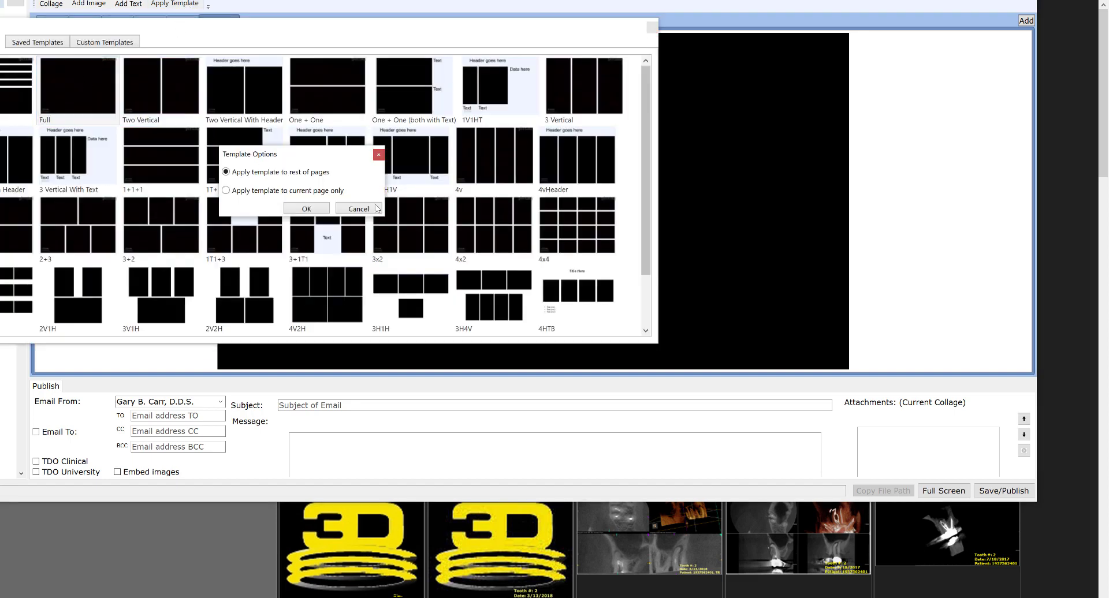
click(308, 207)
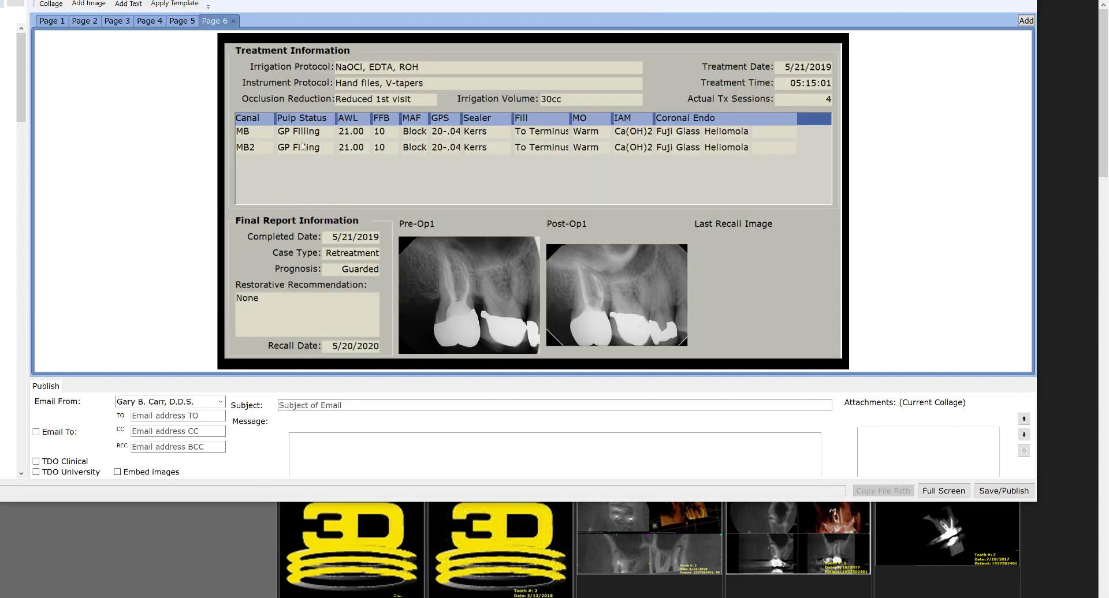
Step: Return to page 3, enlarge the first photo in the upper row and shift it down slightly within its frame
click(189, 21)
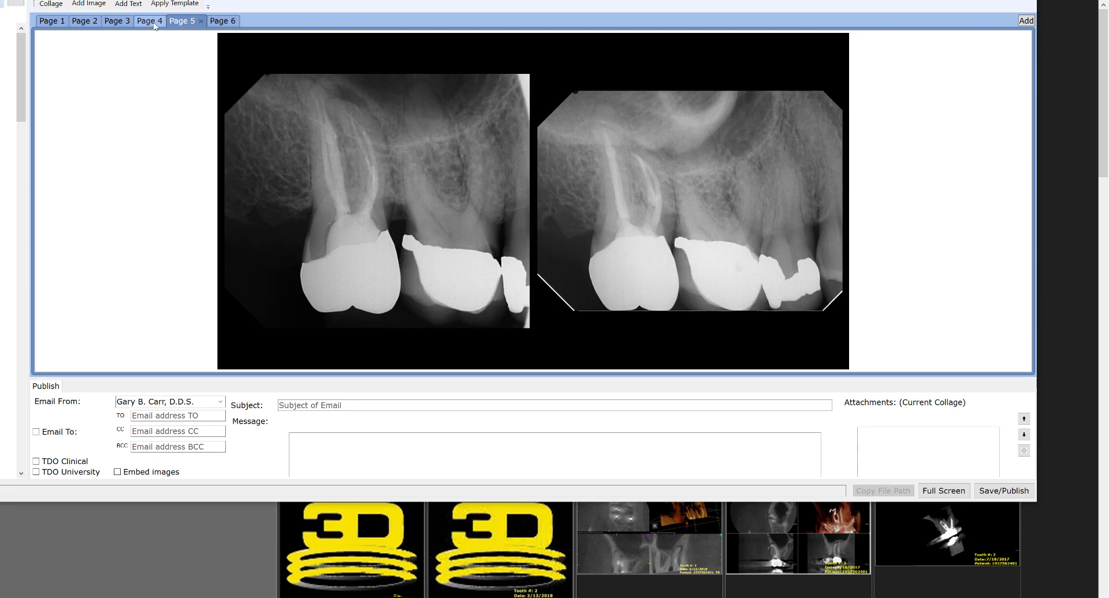
click(137, 24)
click(118, 24)
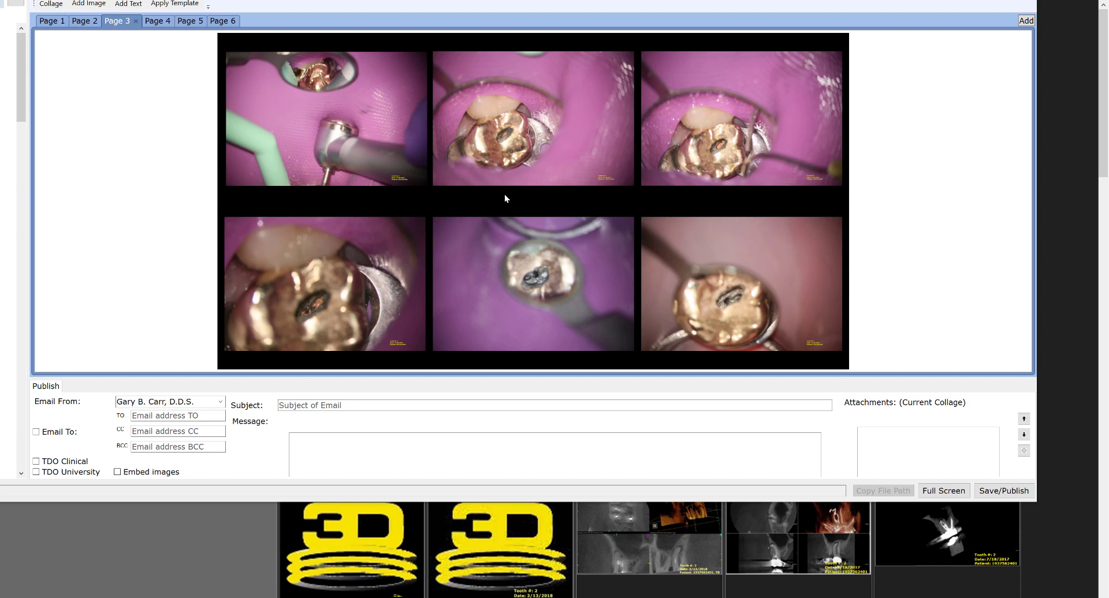
click(325, 124)
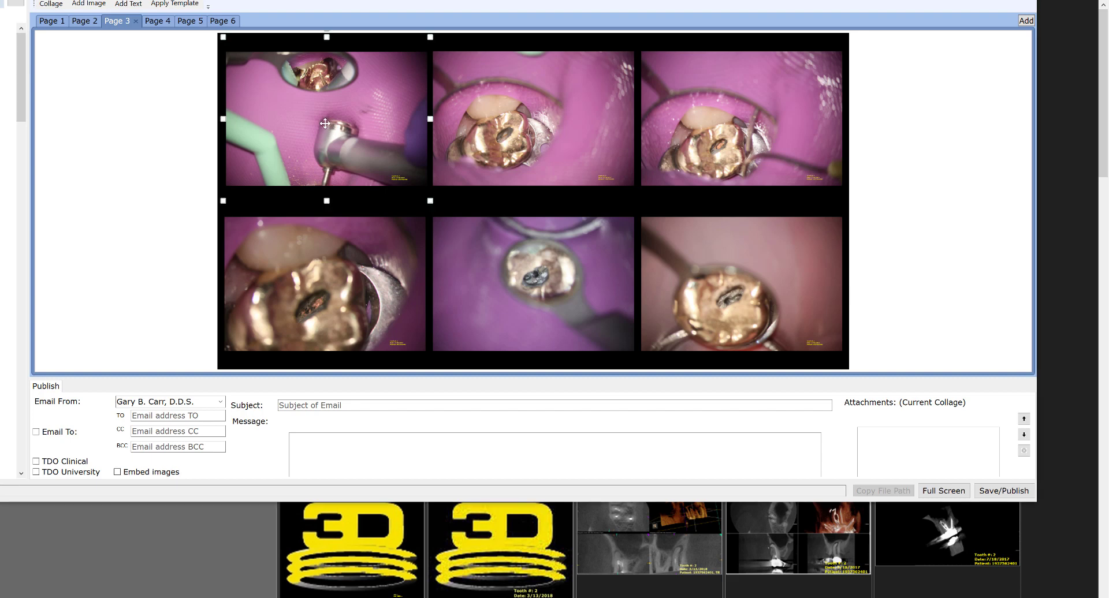
scroll(325, 123, up, 2)
scroll(325, 124, up, 1)
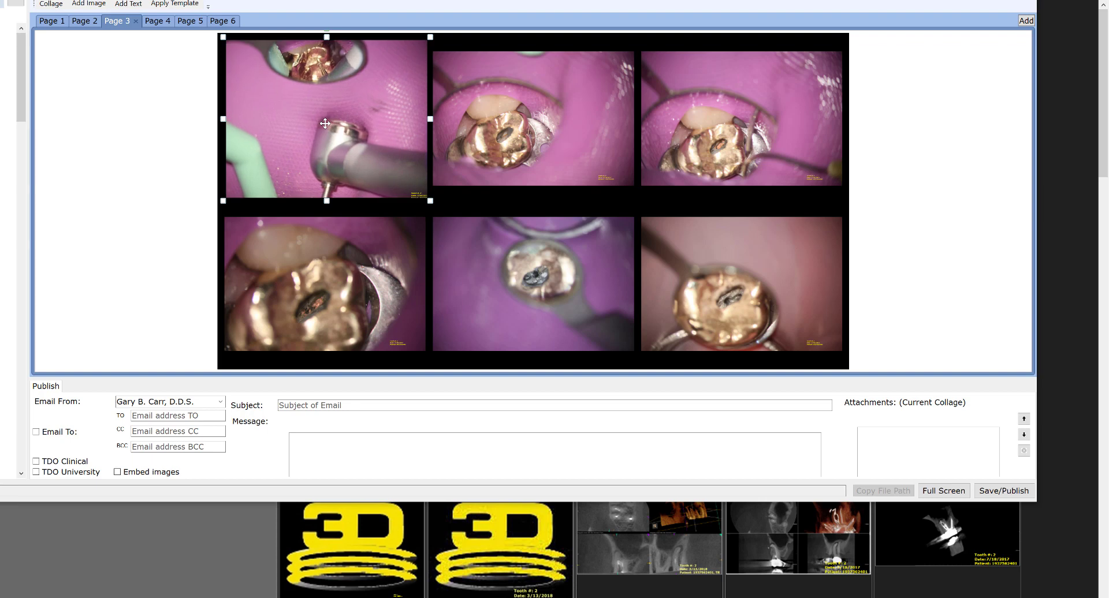
scroll(325, 123, up, 1)
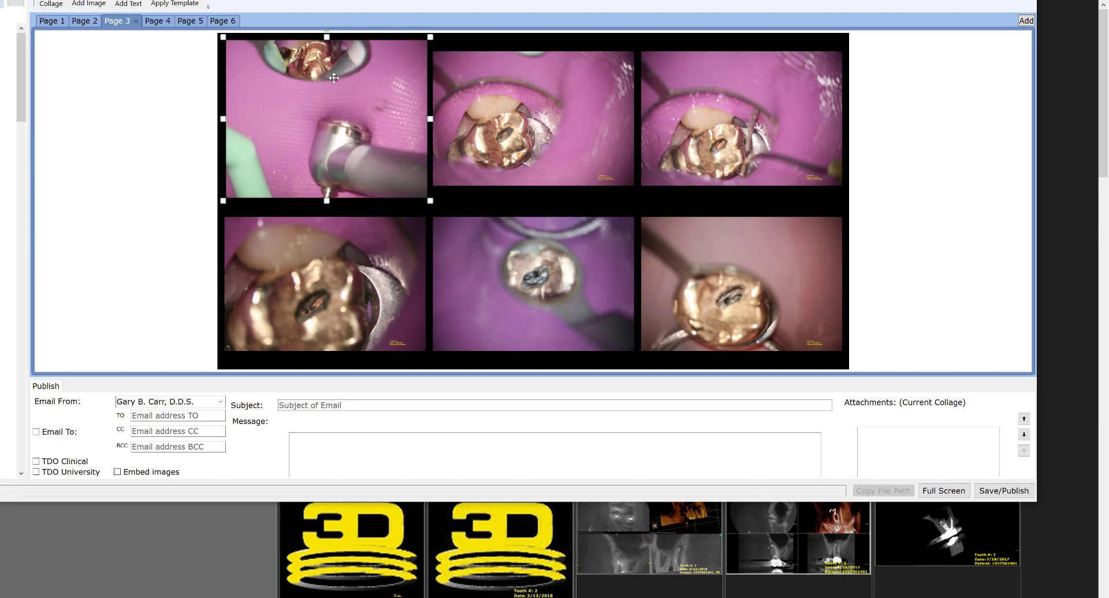
mouse_move(342, 89)
mouse_down()
mouse_move(339, 119)
mouse_move(338, 110)
mouse_up()
Step: Enlarge the middle photo in the upper row of page 3 and centre the gold crown in its frame
click(511, 115)
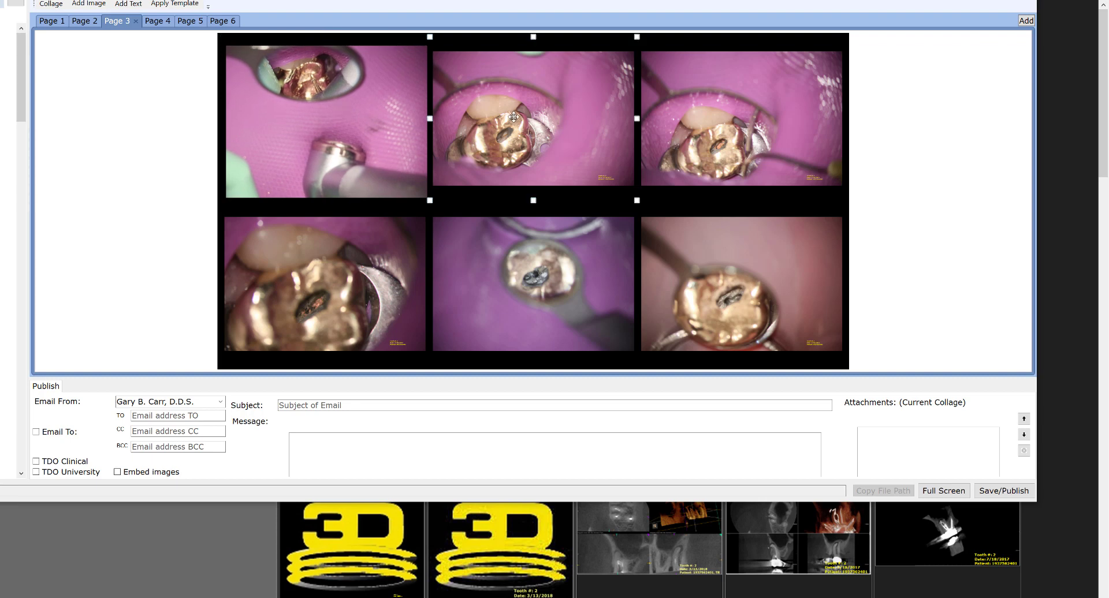
scroll(513, 117, up, 3)
scroll(514, 117, up, 3)
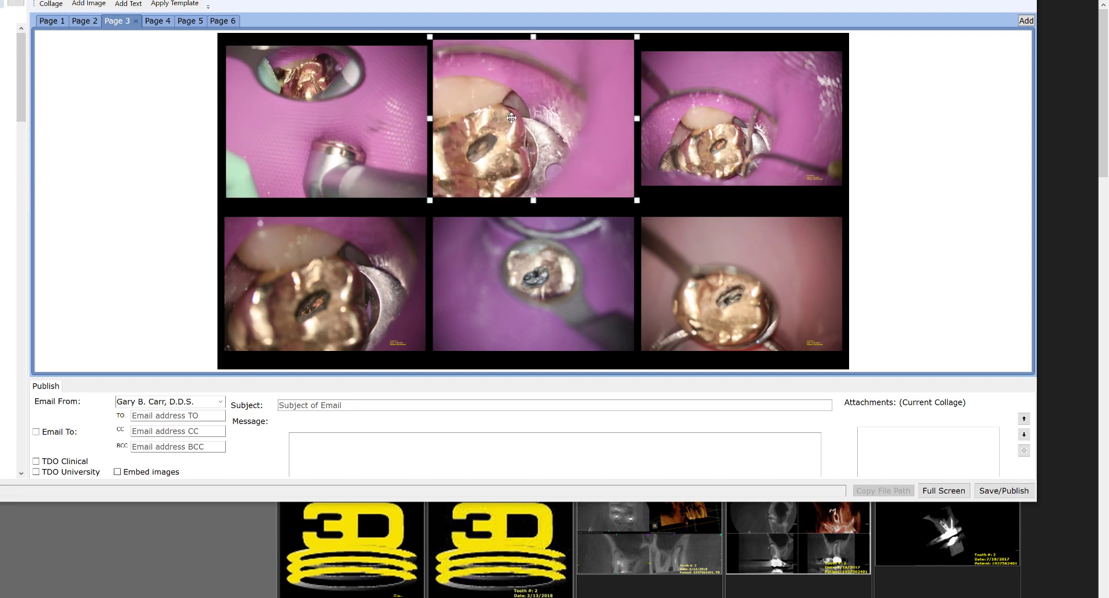
drag(499, 126, 541, 115)
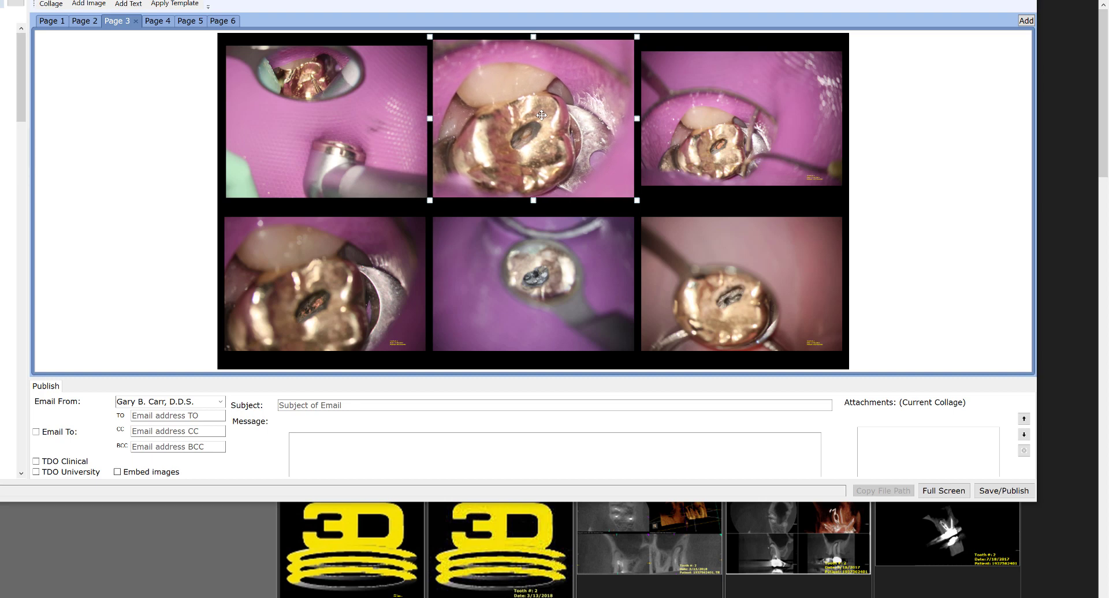
Step: Enlarge the last photo in the upper row of page 3 and centre the crown in its frame
click(705, 135)
scroll(711, 134, up, 5)
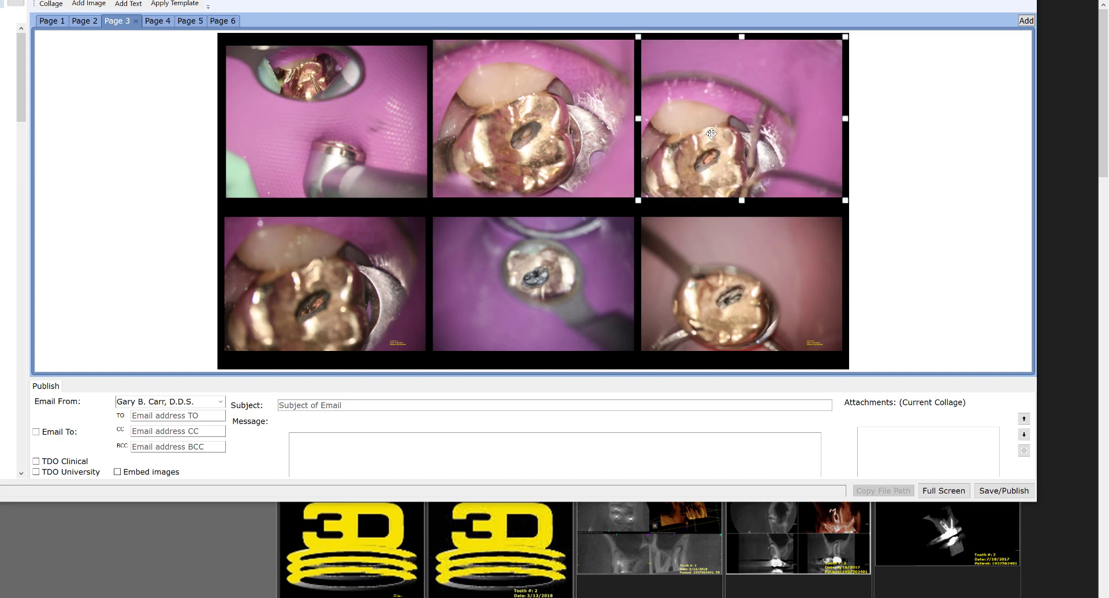
drag(712, 144, 730, 123)
Step: Enlarge the first photo in the lower row of page 3 and centre the access opening in its frame
click(301, 290)
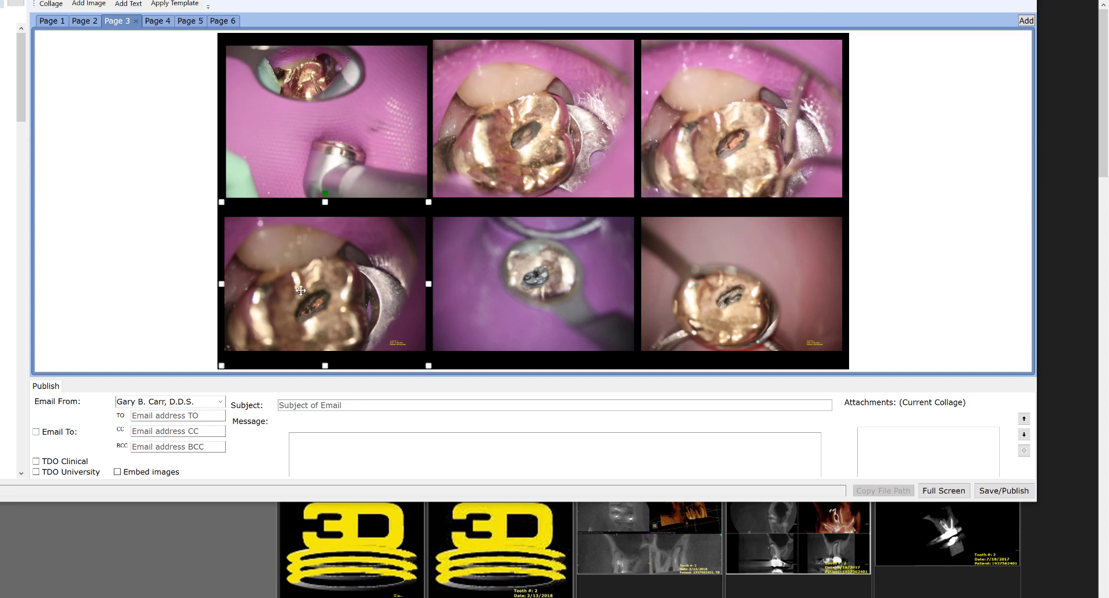
scroll(313, 291, up, 2)
scroll(313, 291, up, 4)
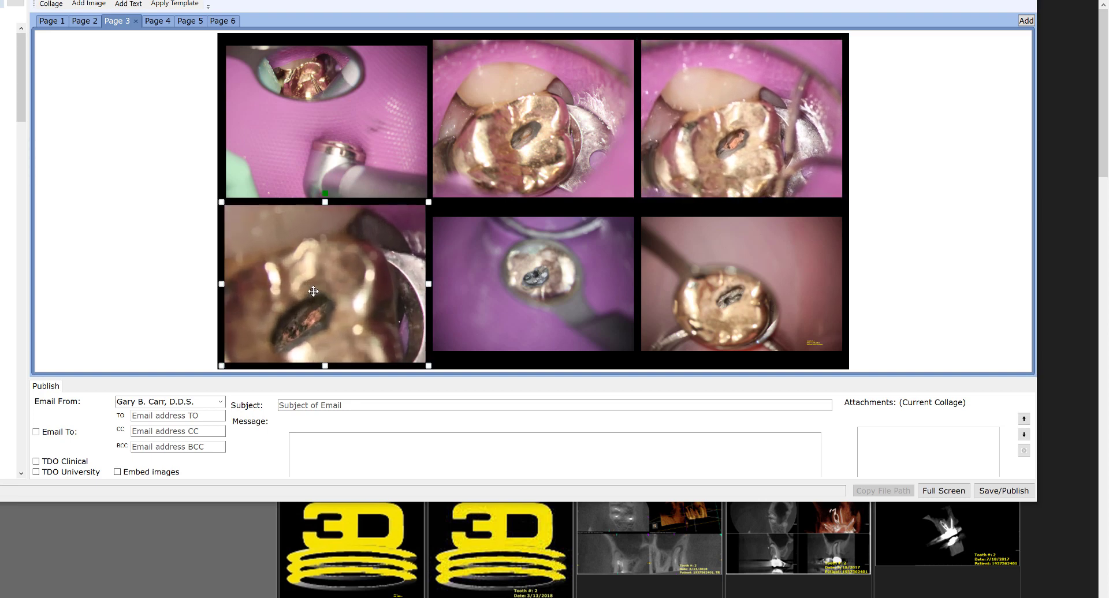
drag(293, 308, 308, 283)
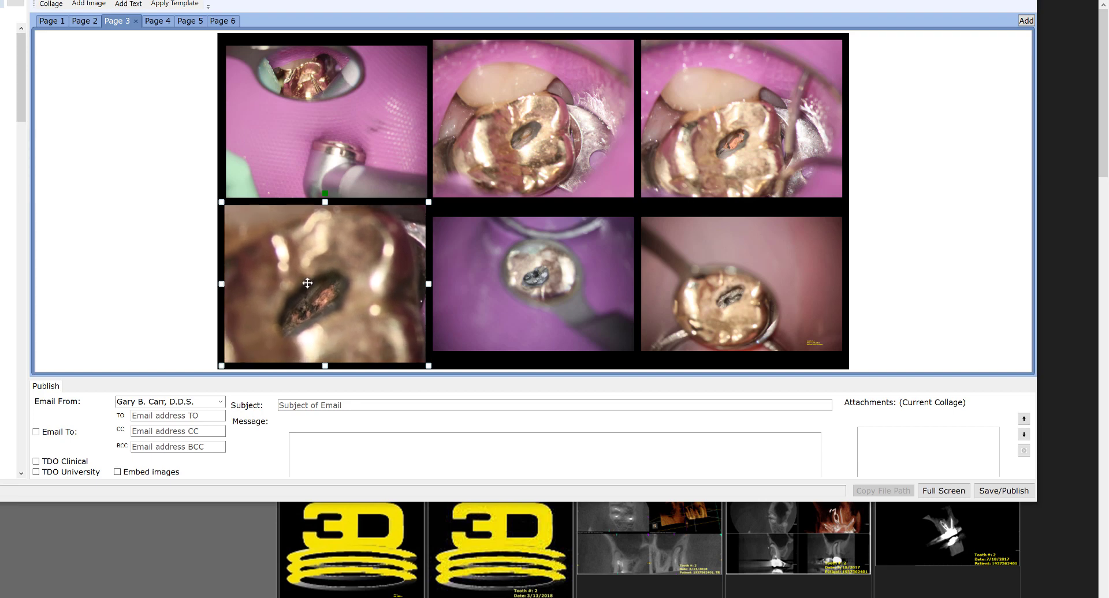
Step: Enlarge the middle photo in the lower row of page 3 within its frame
click(537, 292)
scroll(536, 289, up, 5)
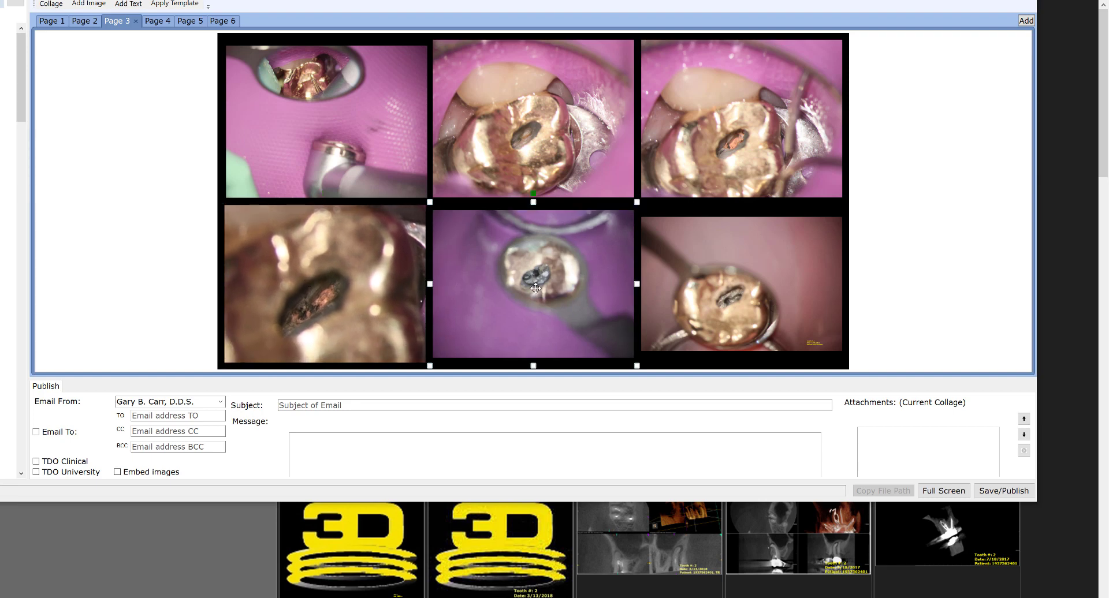
scroll(536, 289, up, 2)
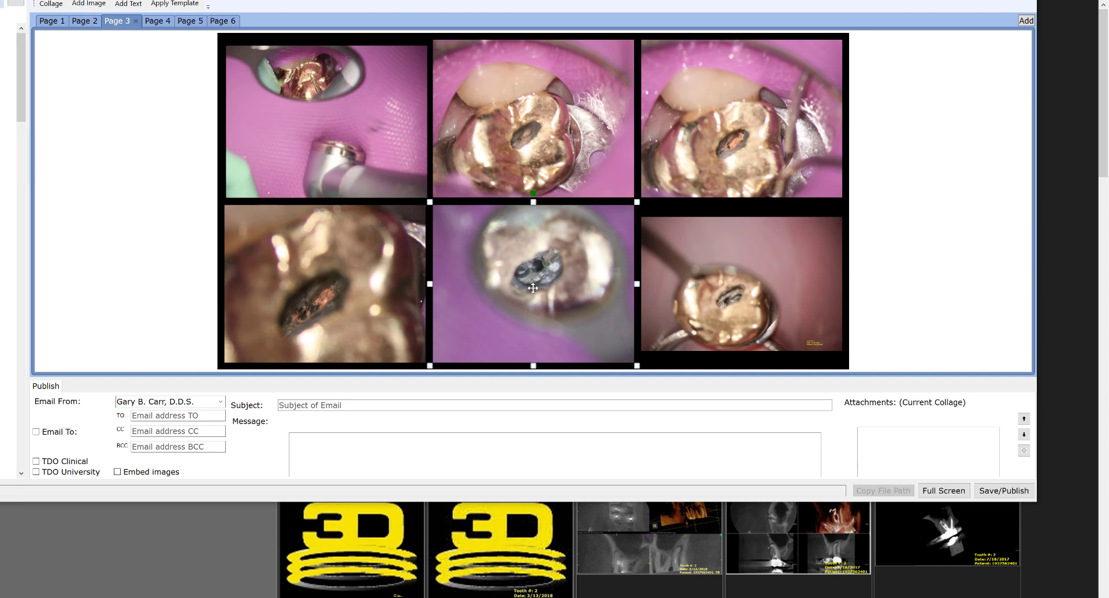
Step: Centre the crown in the middle photo of page 3's lower row, and enlarge and centre the last photo in that row
drag(534, 289, 527, 301)
click(705, 286)
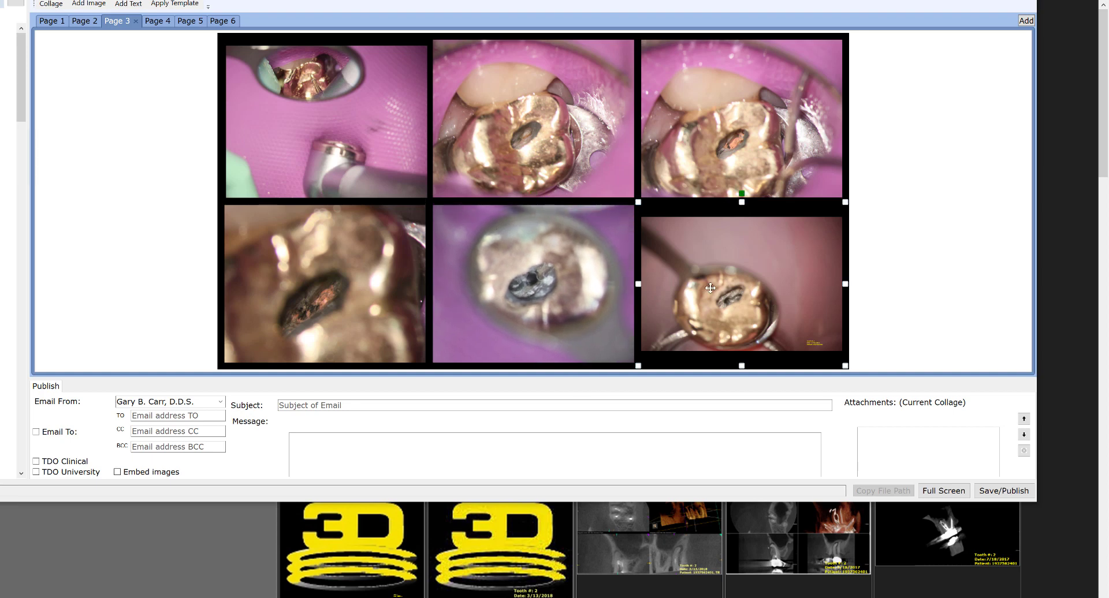
scroll(720, 291, up, 3)
scroll(720, 291, up, 3)
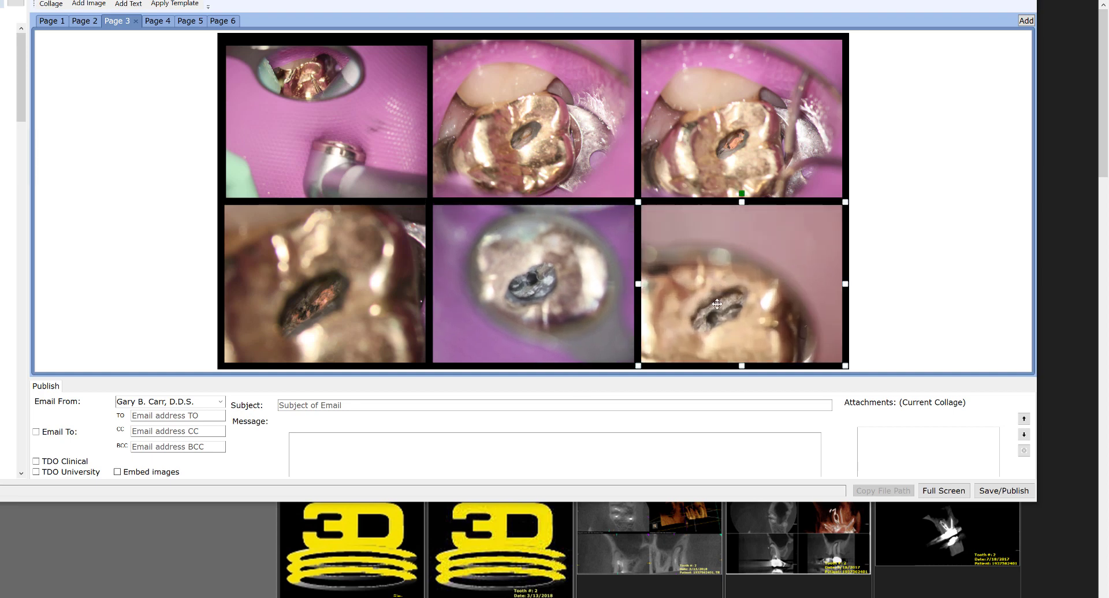
drag(717, 304, 731, 288)
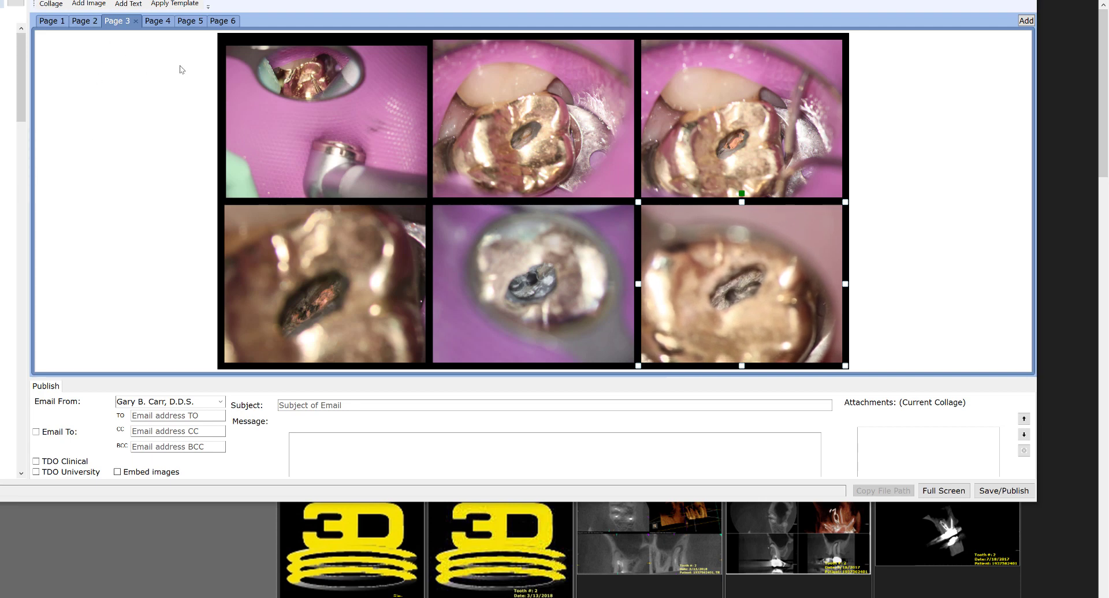
Step: Show the type and date labels on the collage images and check them on pages 3, 2, 1, 6 and 4
click(185, 22)
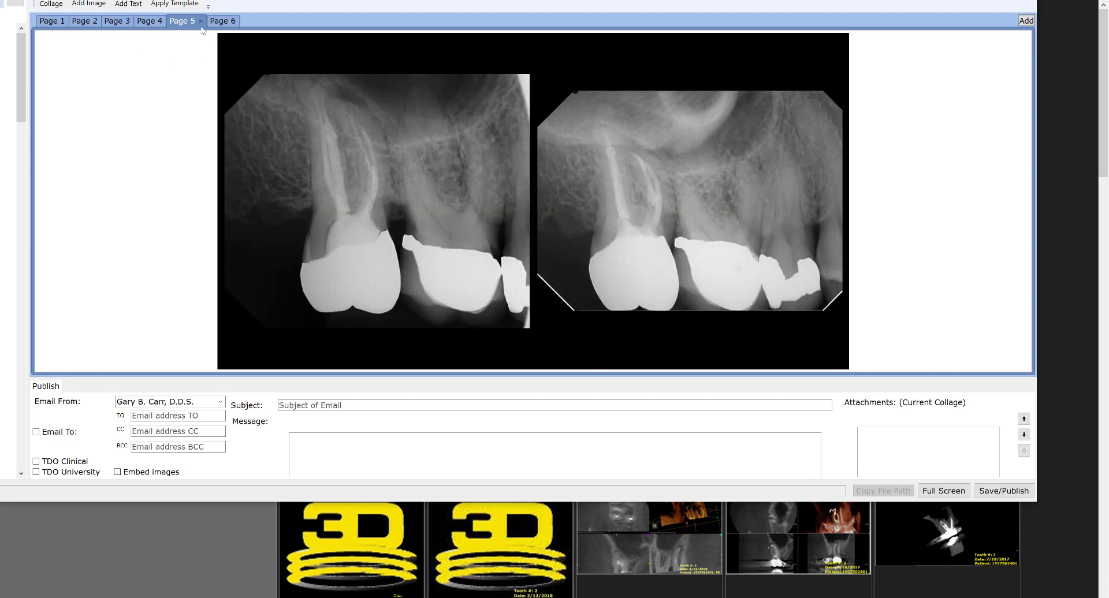
click(130, 5)
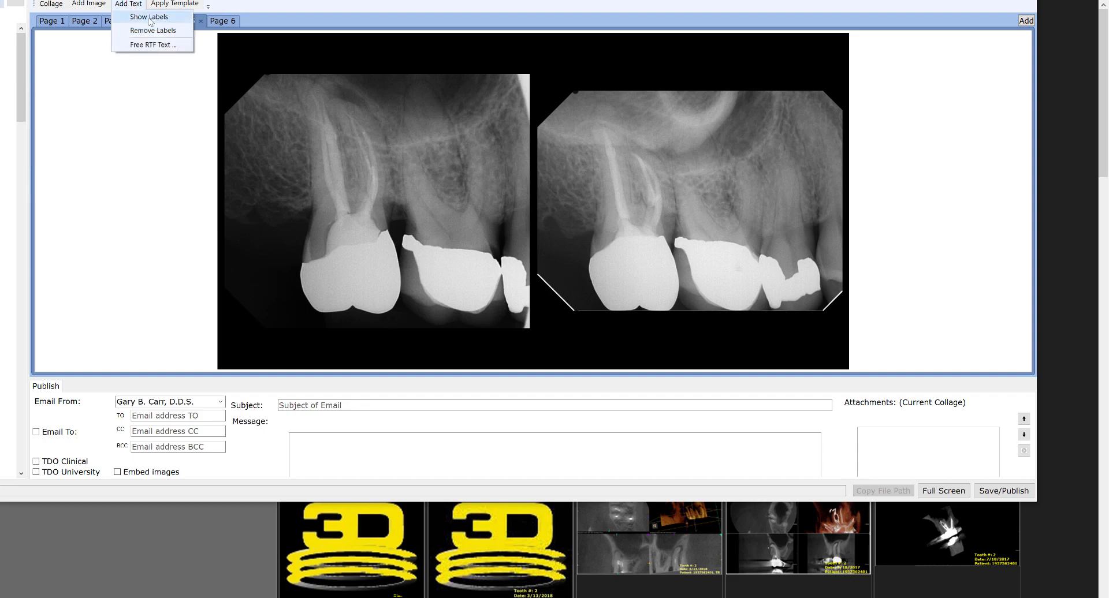
click(149, 22)
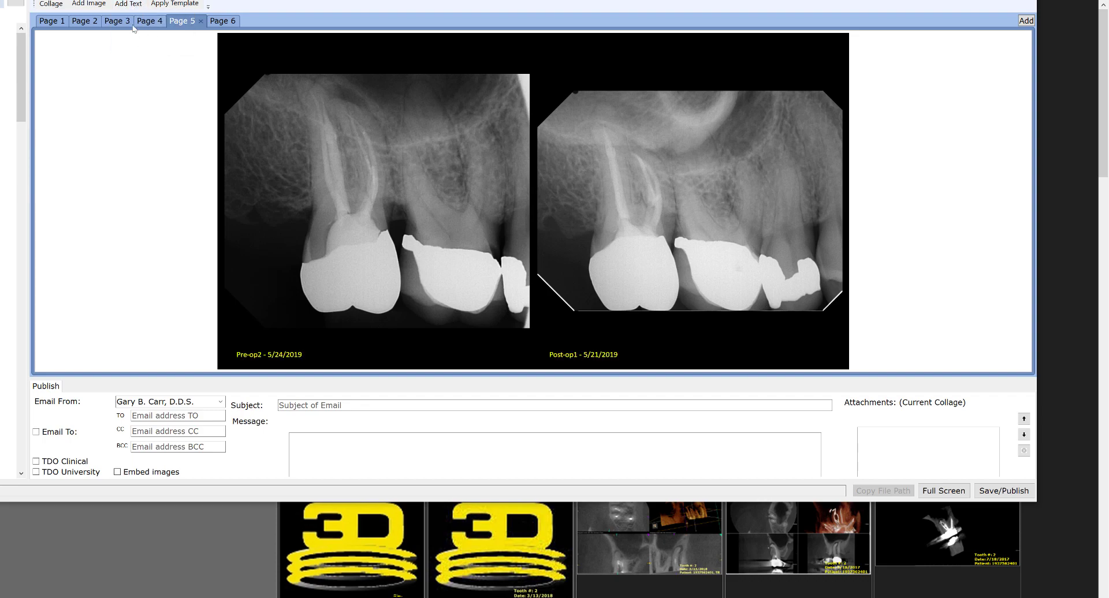
click(123, 23)
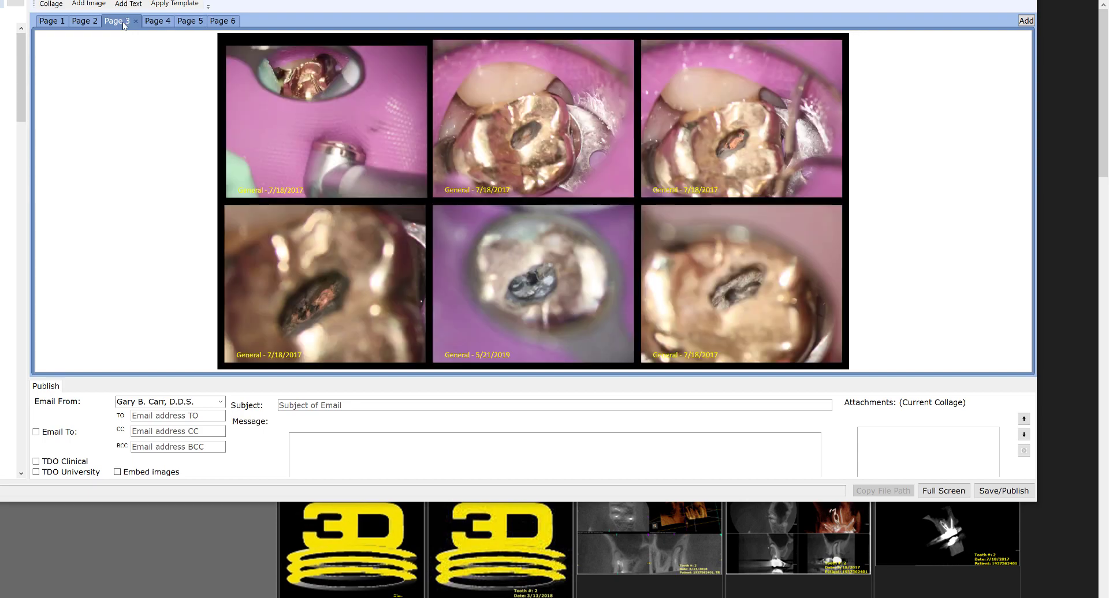
click(84, 23)
click(52, 22)
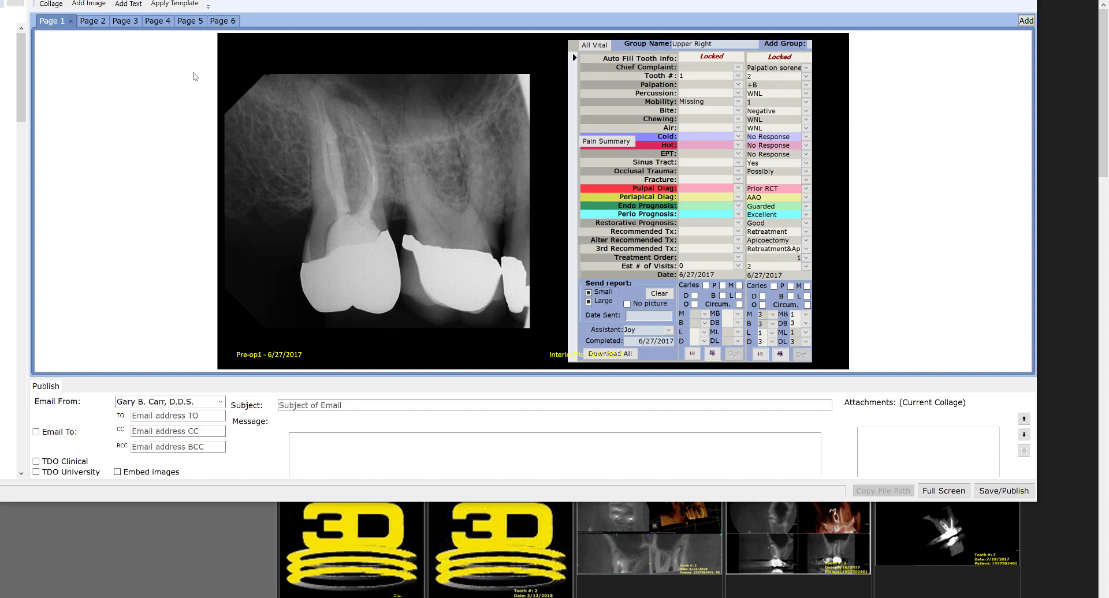
click(220, 23)
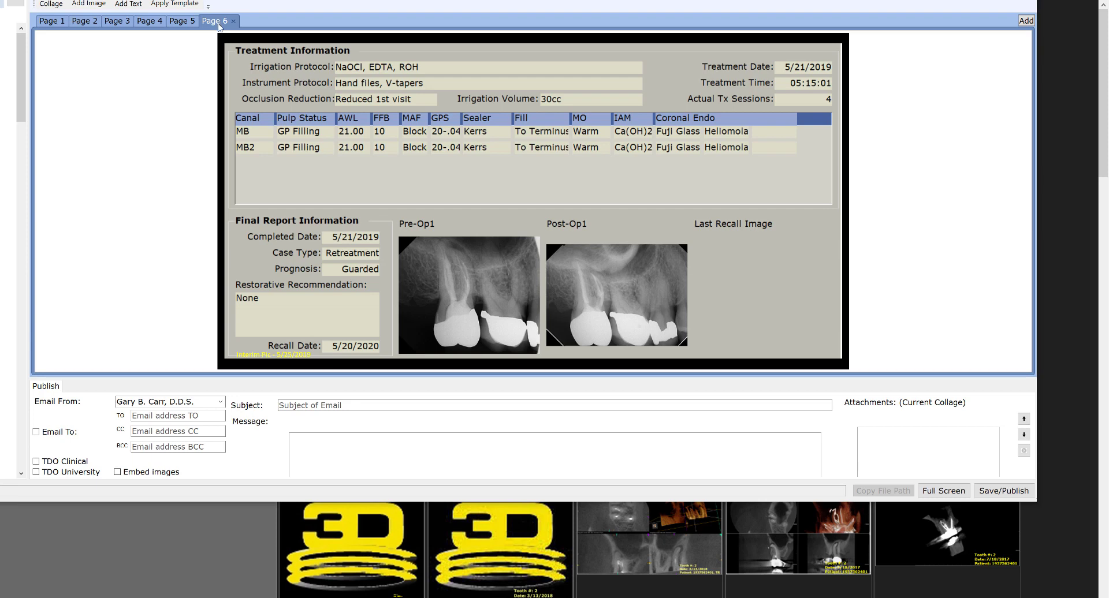
click(167, 23)
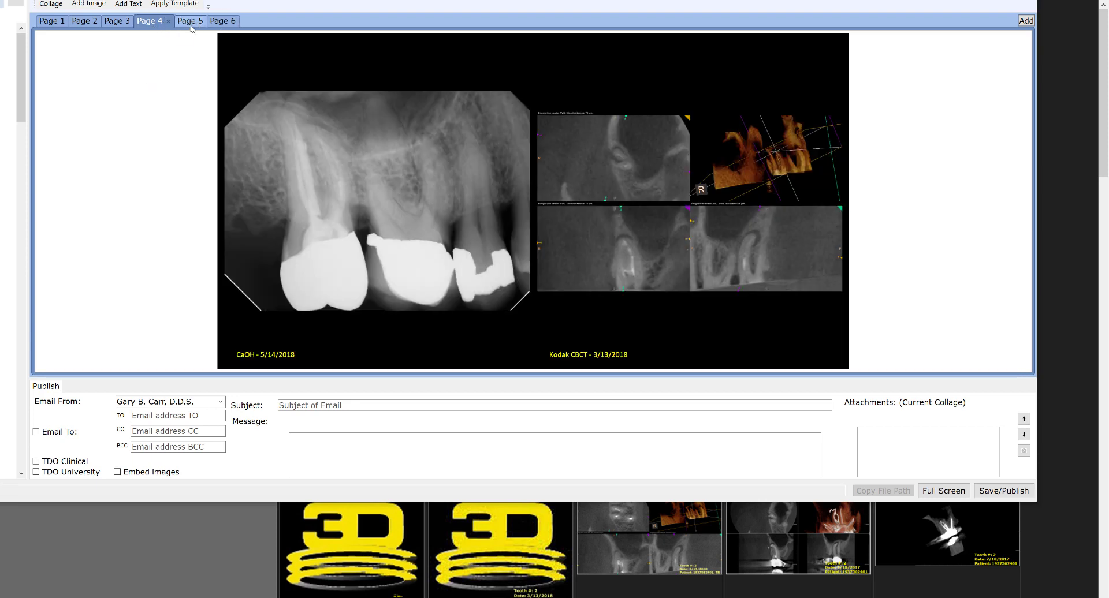
Step: Add rounded white borders around the collage images and check them on pages 1, 2 and 3
click(51, 4)
click(79, 72)
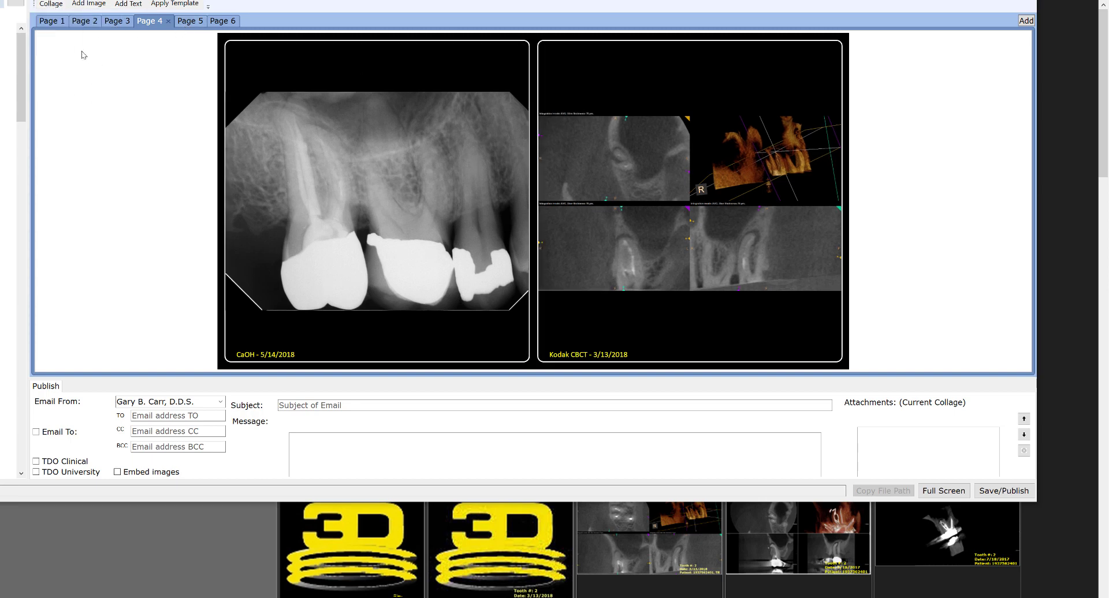
click(52, 22)
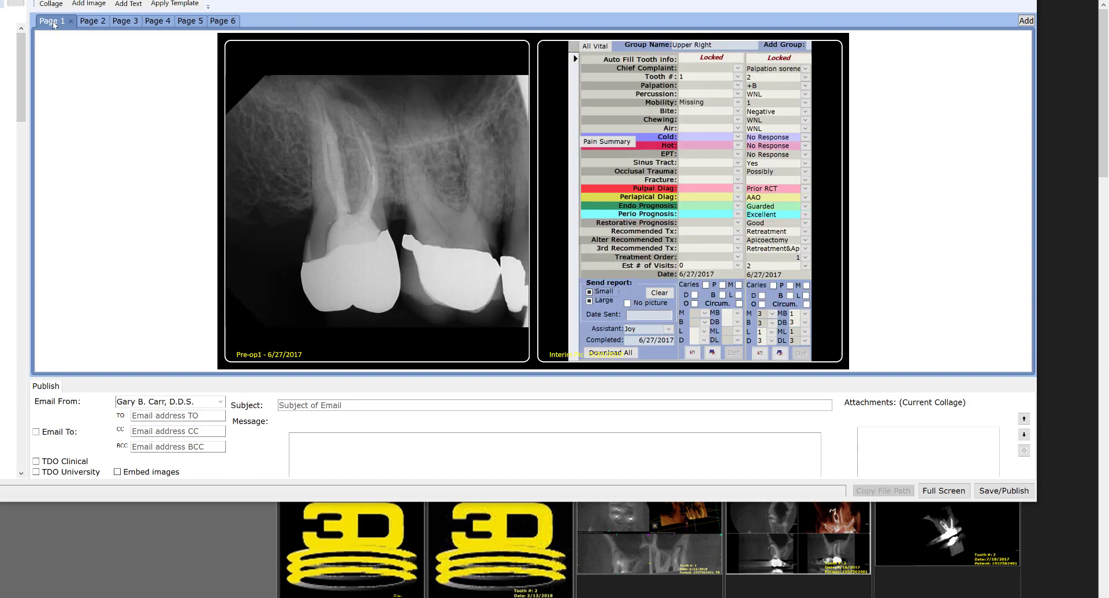
click(92, 24)
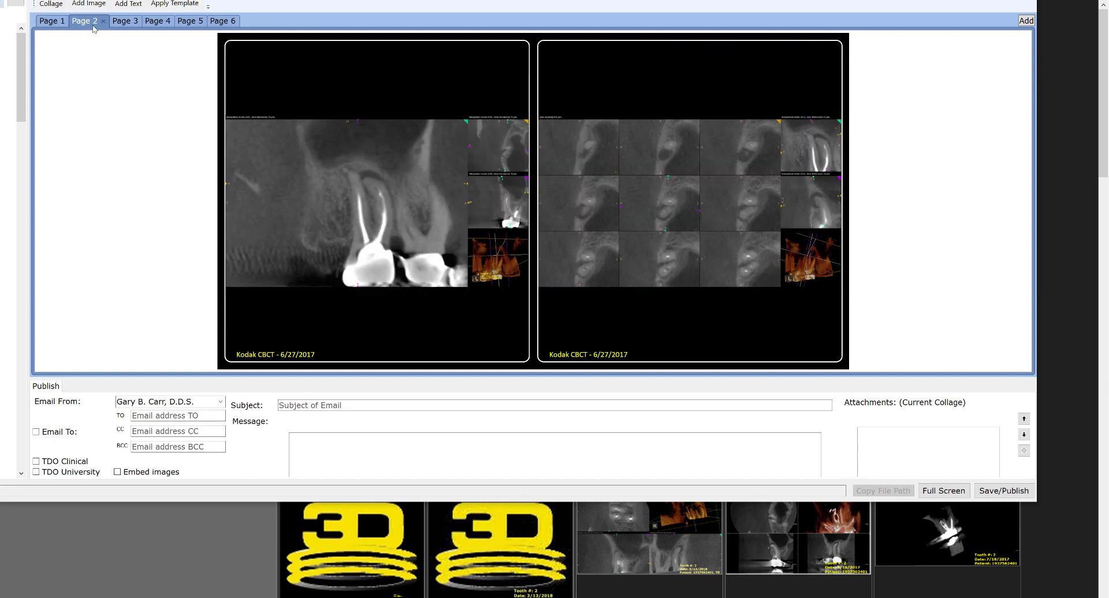
click(124, 27)
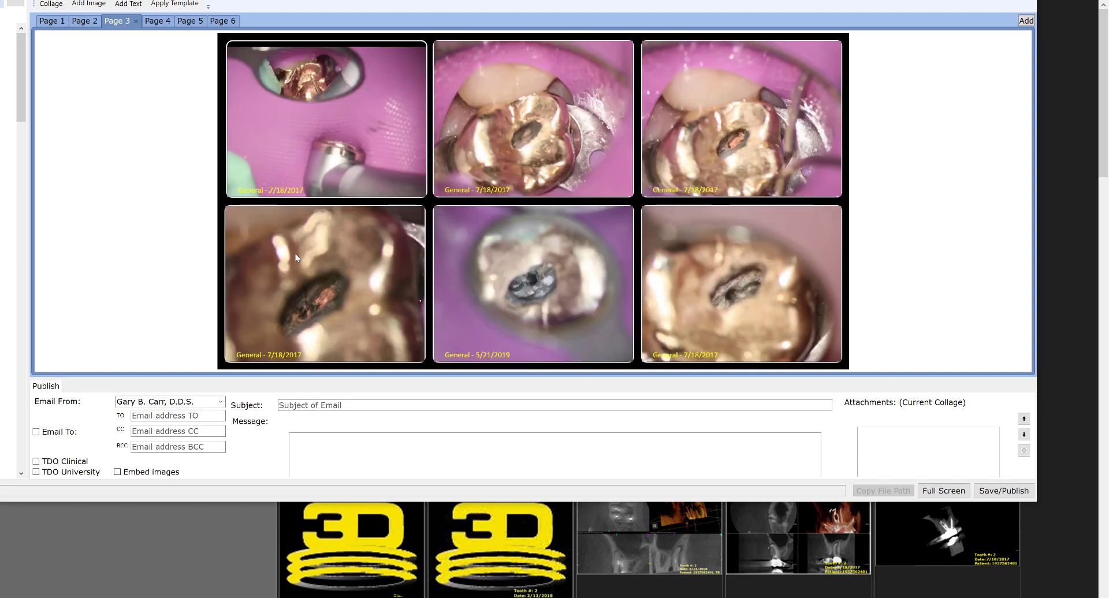